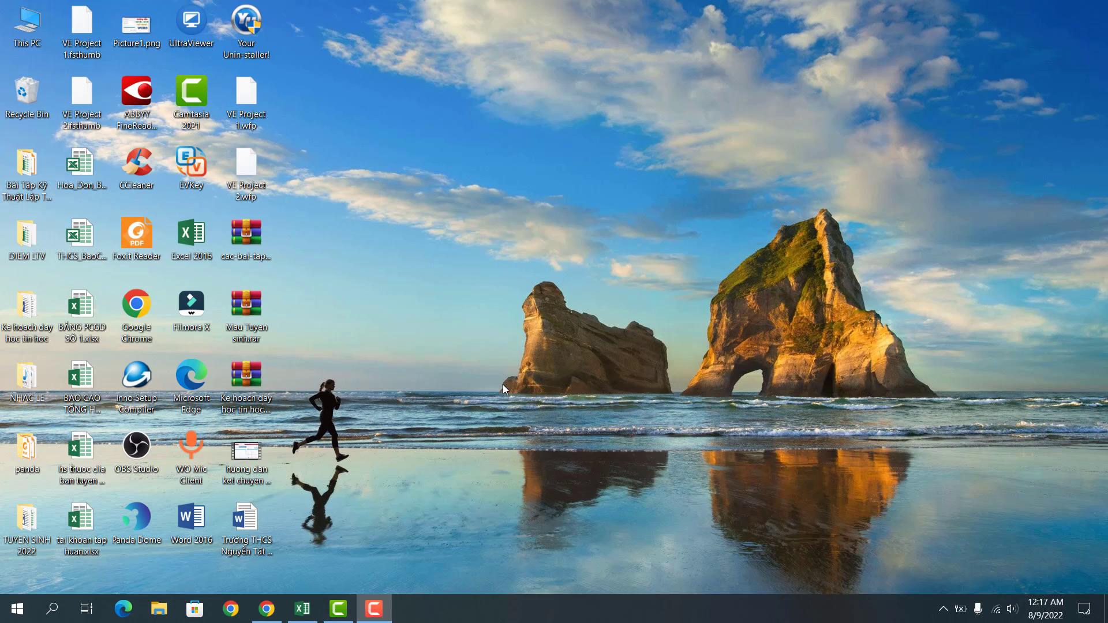
- Switch to Excel to show the NGOAI TUYEN LTV.xlsx enrollment workbook
click(302, 608)
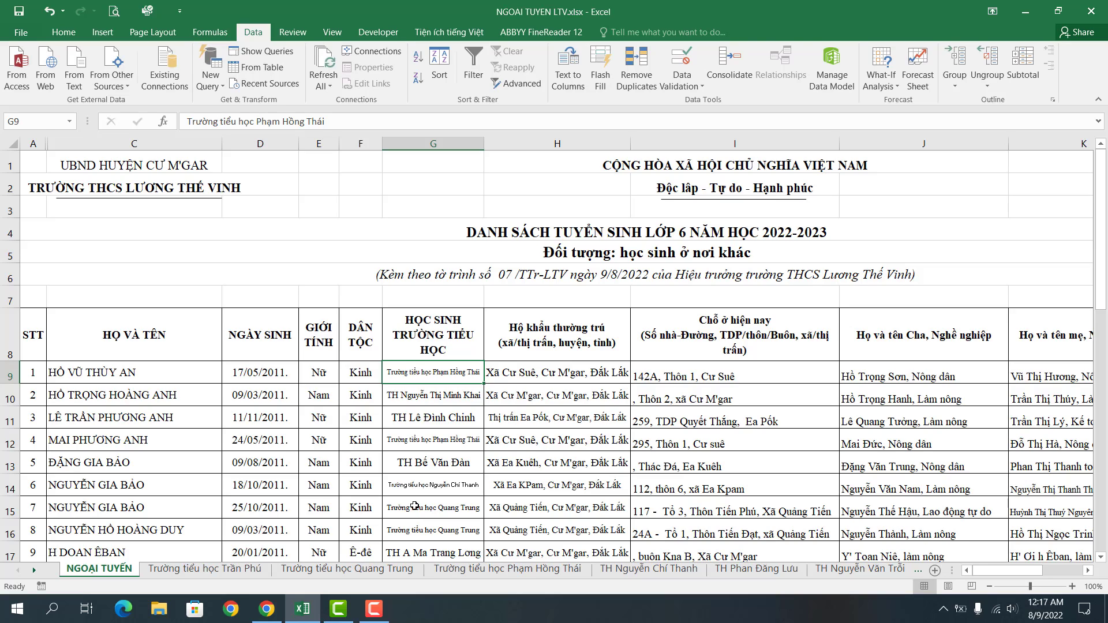
scroll(415, 506, down, 3)
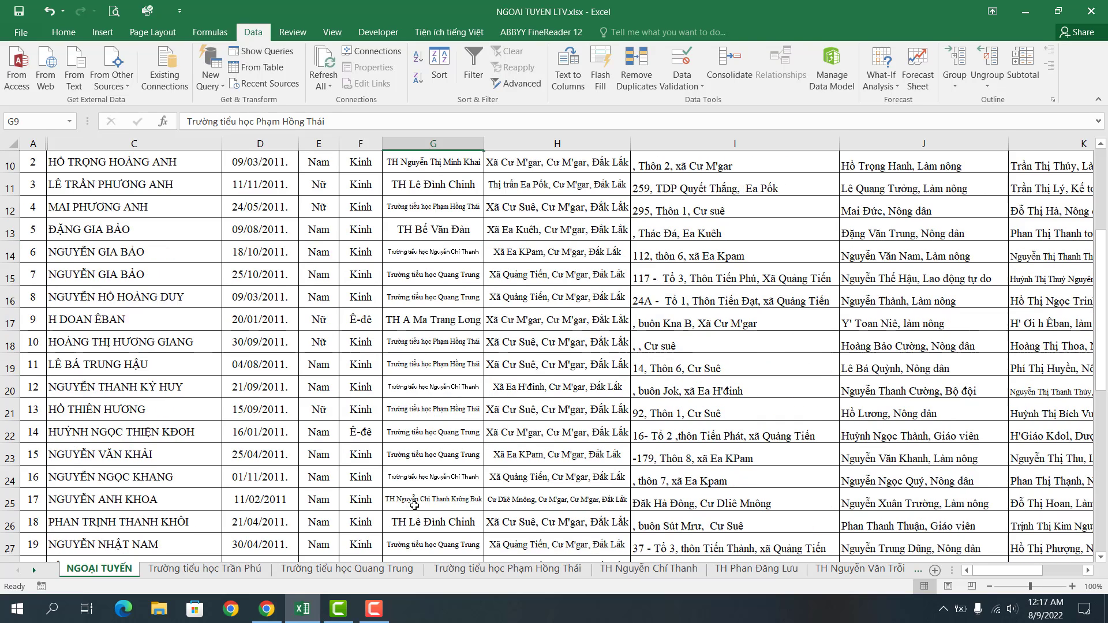
scroll(414, 505, down, 3)
scroll(414, 506, down, 2)
scroll(414, 505, down, 2)
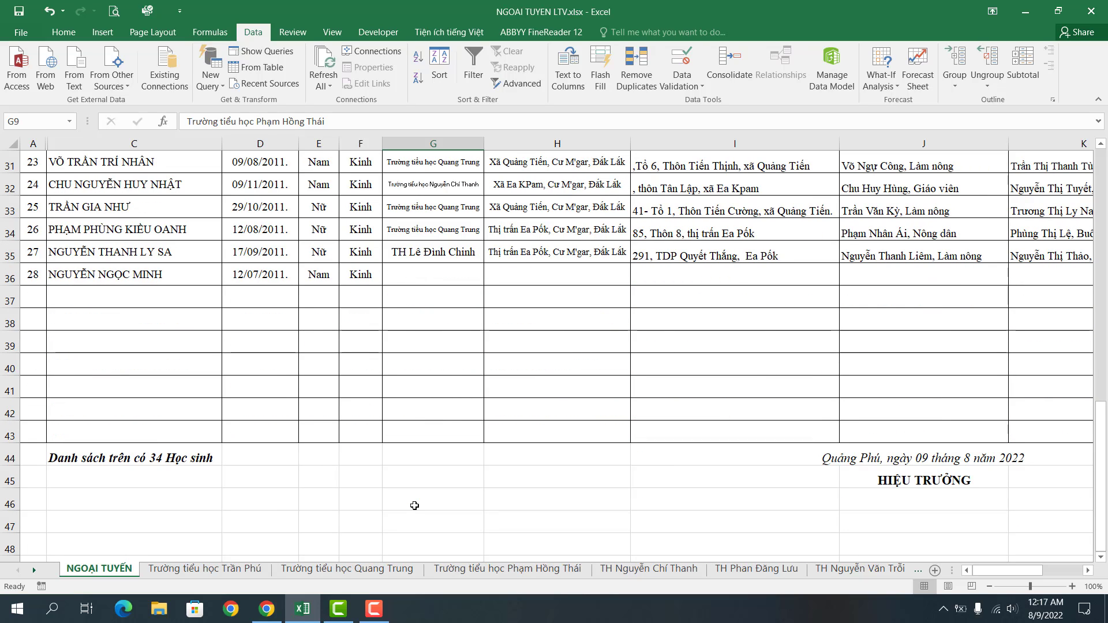
scroll(414, 506, up, 1)
scroll(416, 508, up, 2)
scroll(420, 513, up, 4)
scroll(424, 519, down, 3)
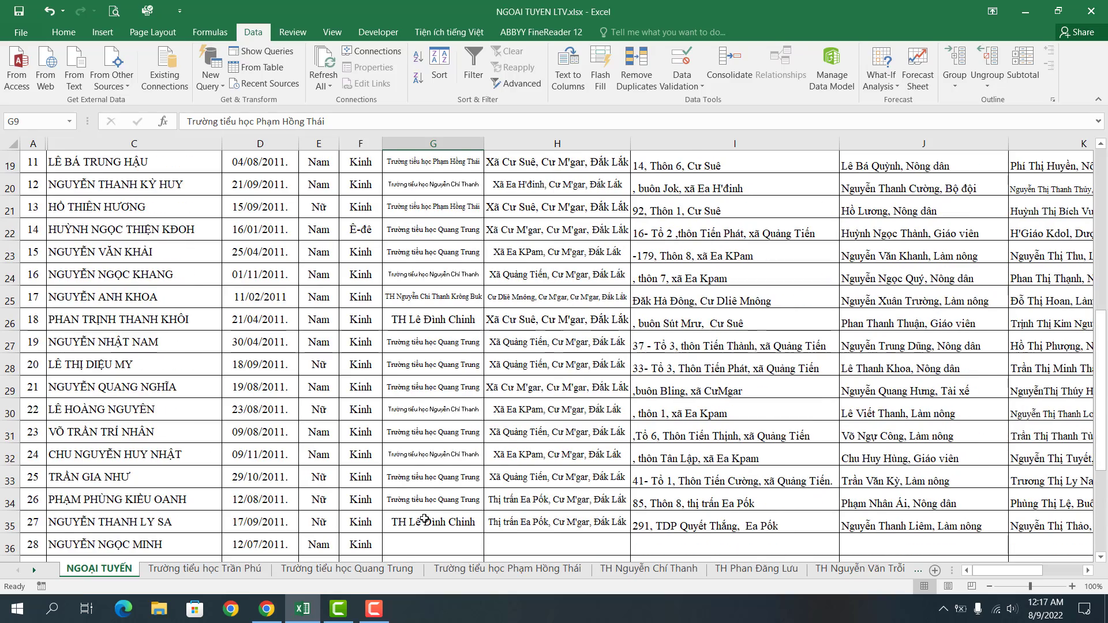
scroll(424, 519, up, 4)
scroll(424, 517, up, 2)
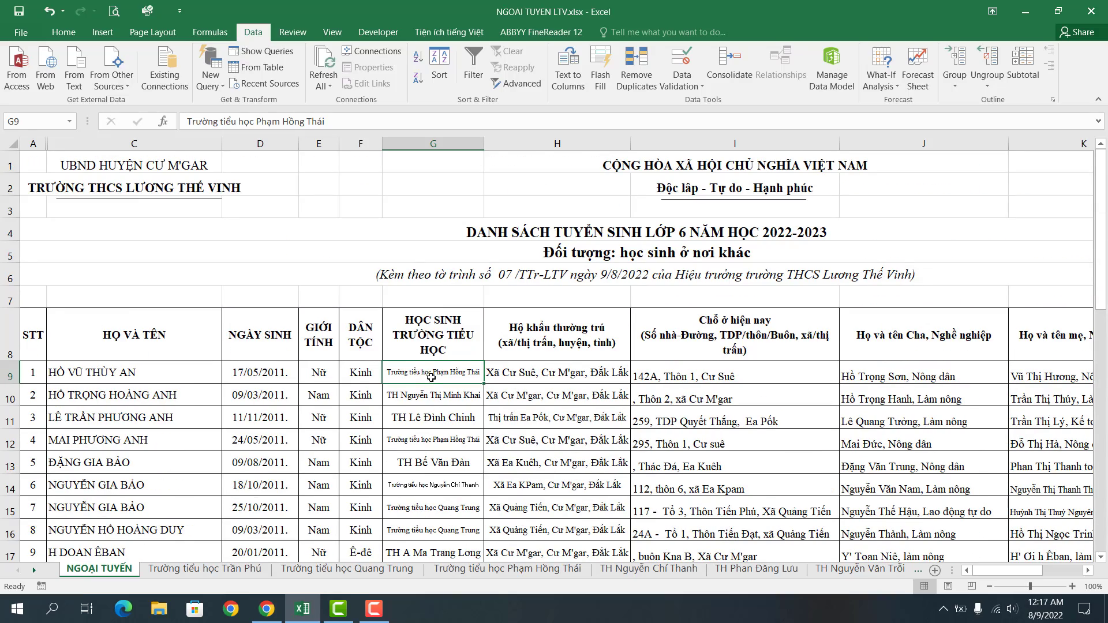
click(435, 350)
click(436, 445)
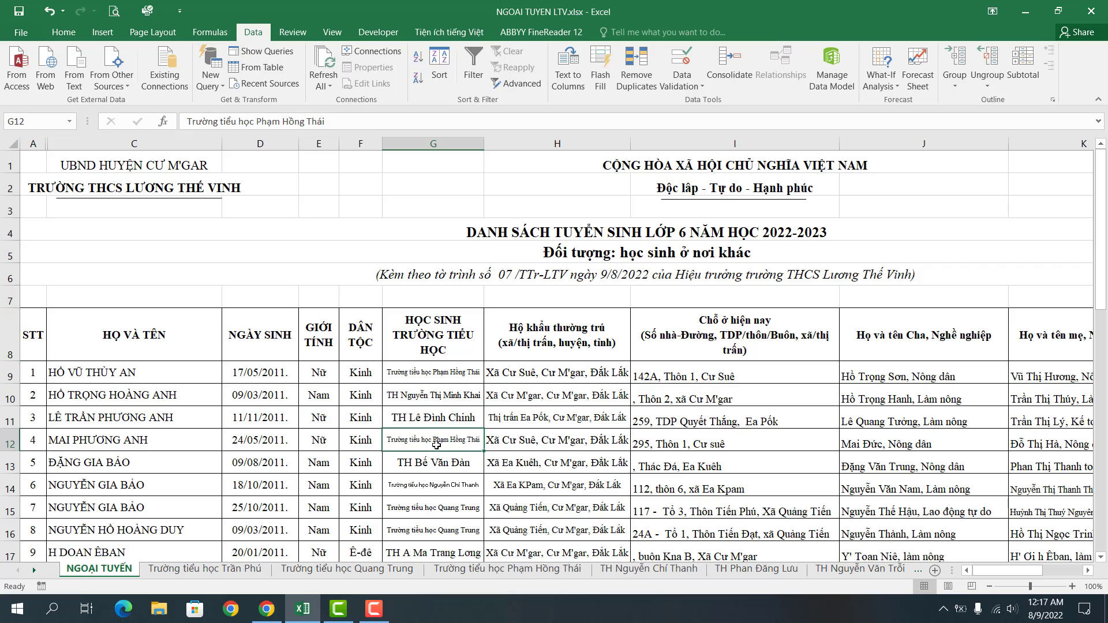
scroll(439, 461, down, 3)
scroll(441, 480, down, 4)
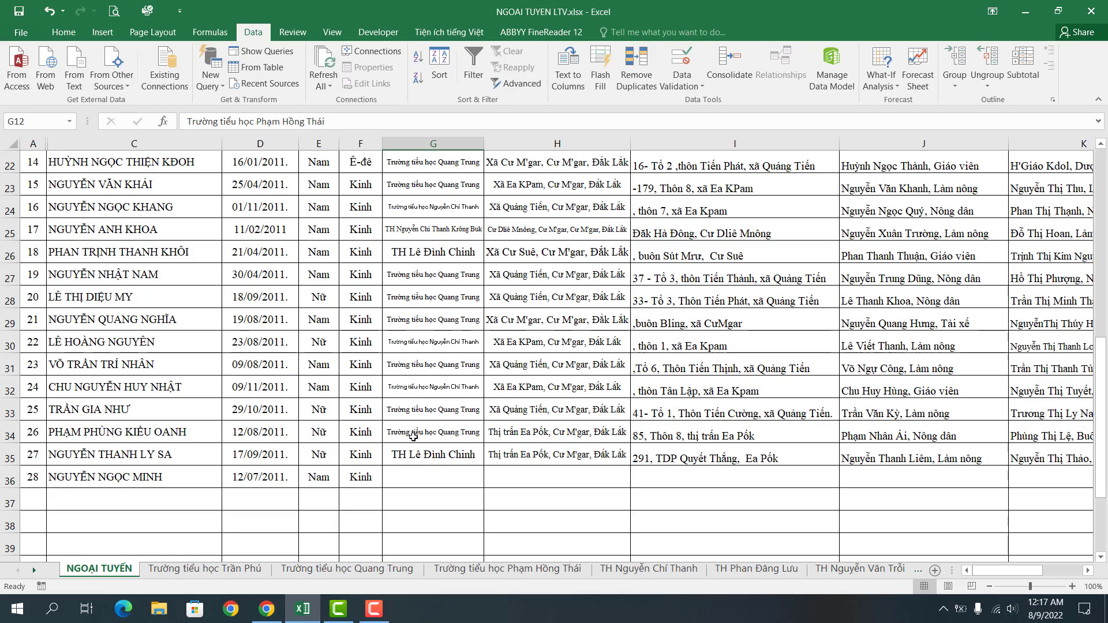
click(413, 478)
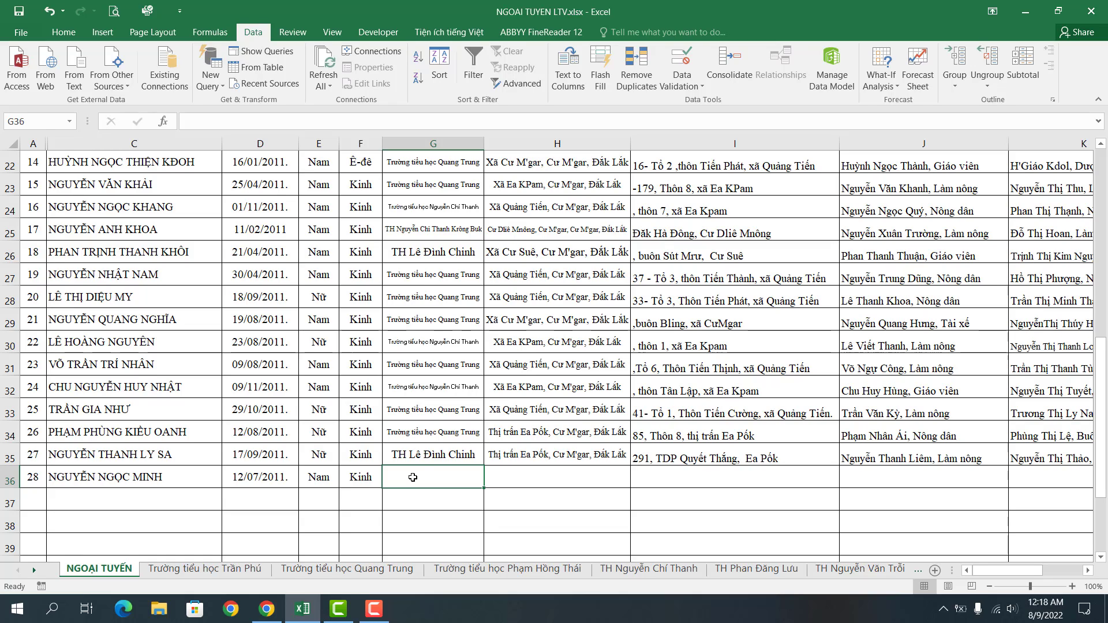
- Enter qt in G36 and tp in G37, expanding to Trường Tiểu học Quang Trung and Trần Phú
text(q)
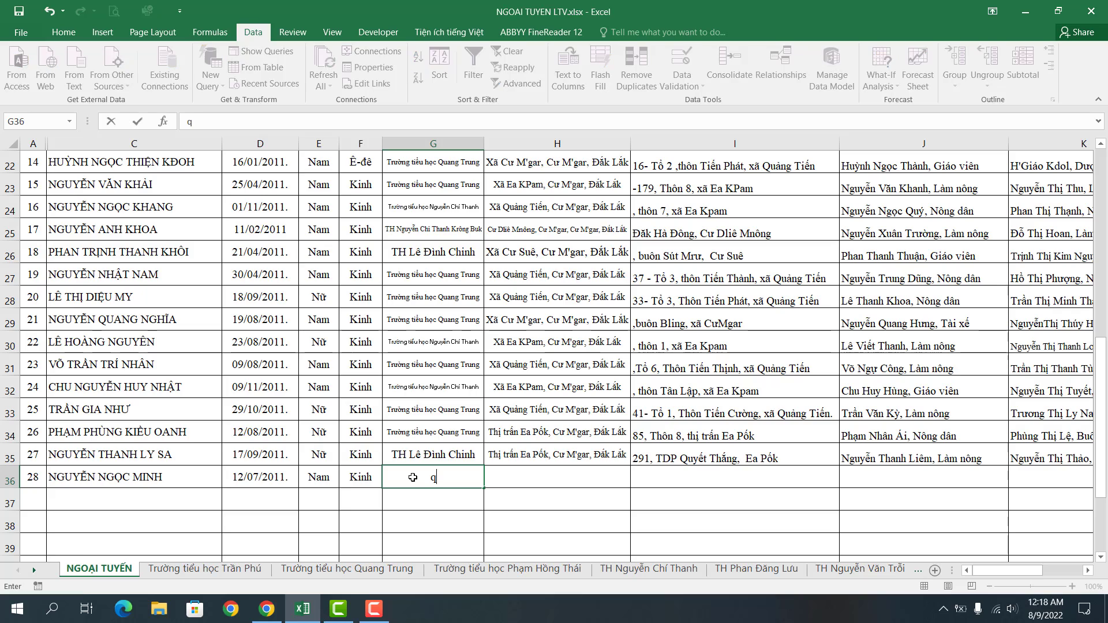
text(t)
key(Return)
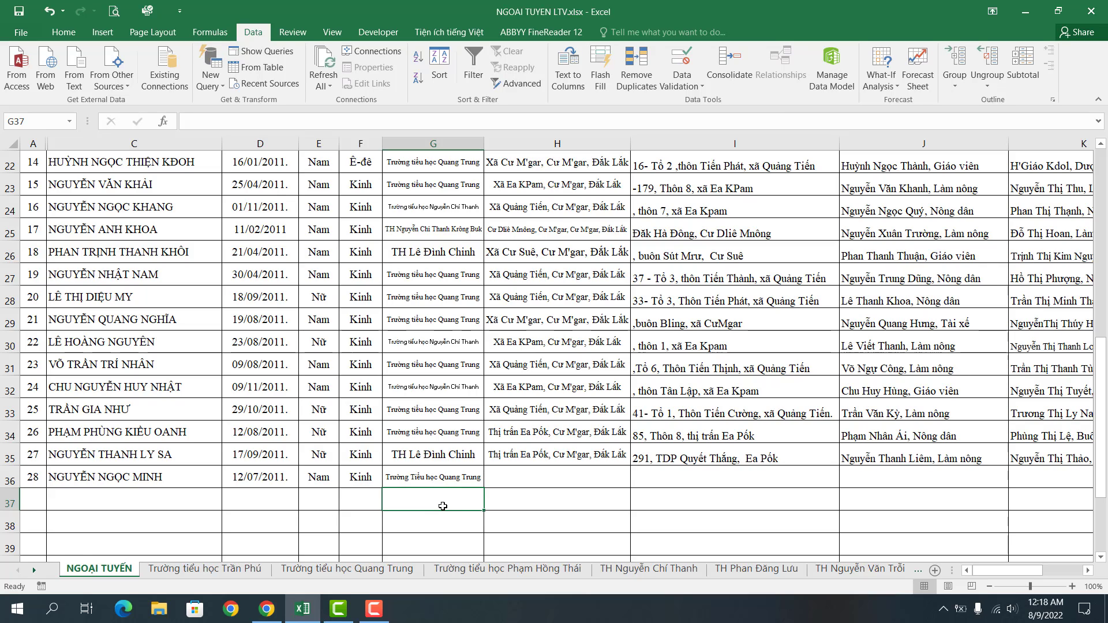
text(tp)
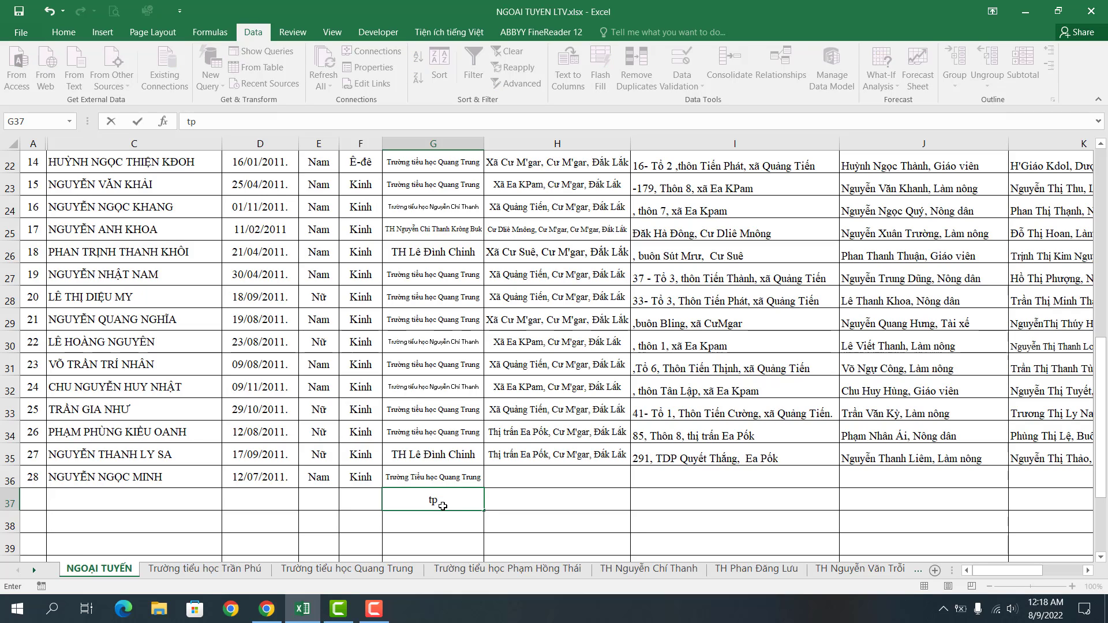
key(Tab)
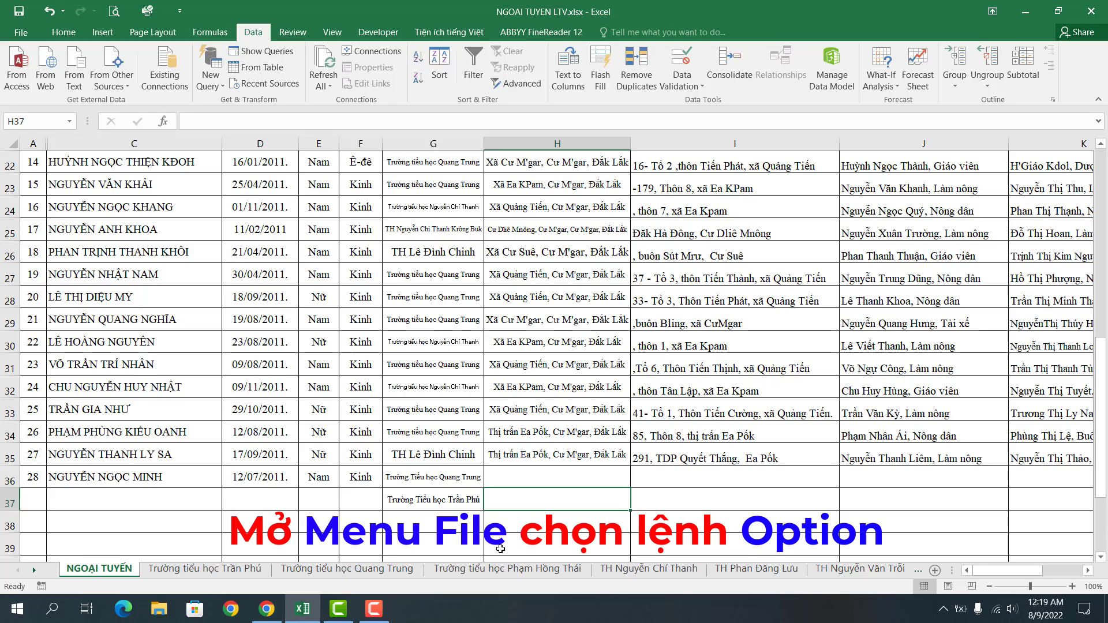
- Open the Proofing page of Excel Options from the File menu
click(21, 32)
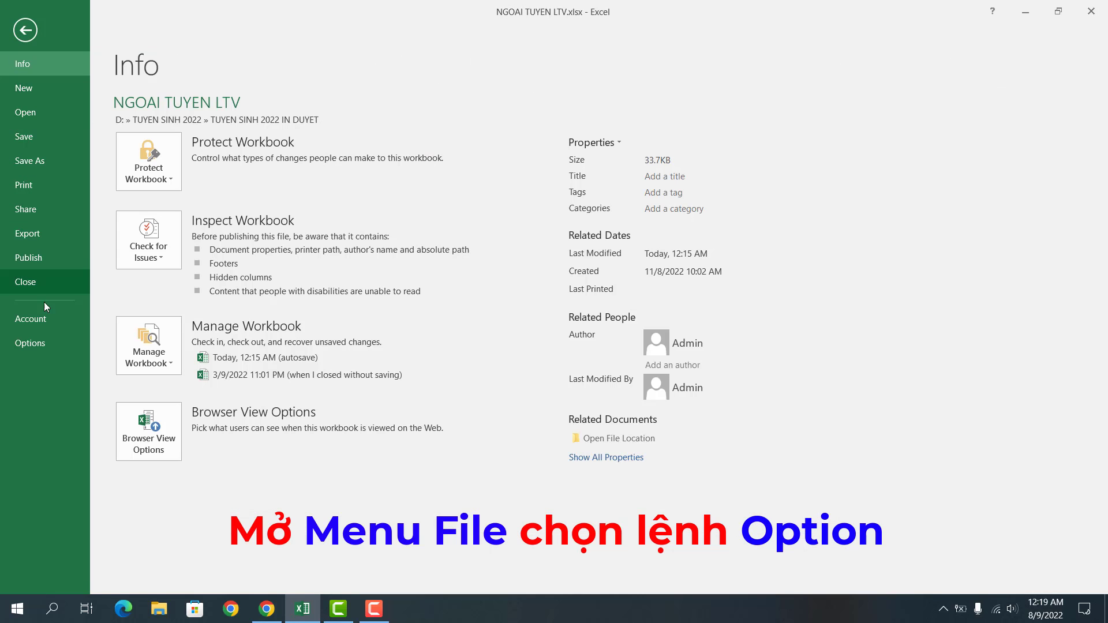
click(61, 347)
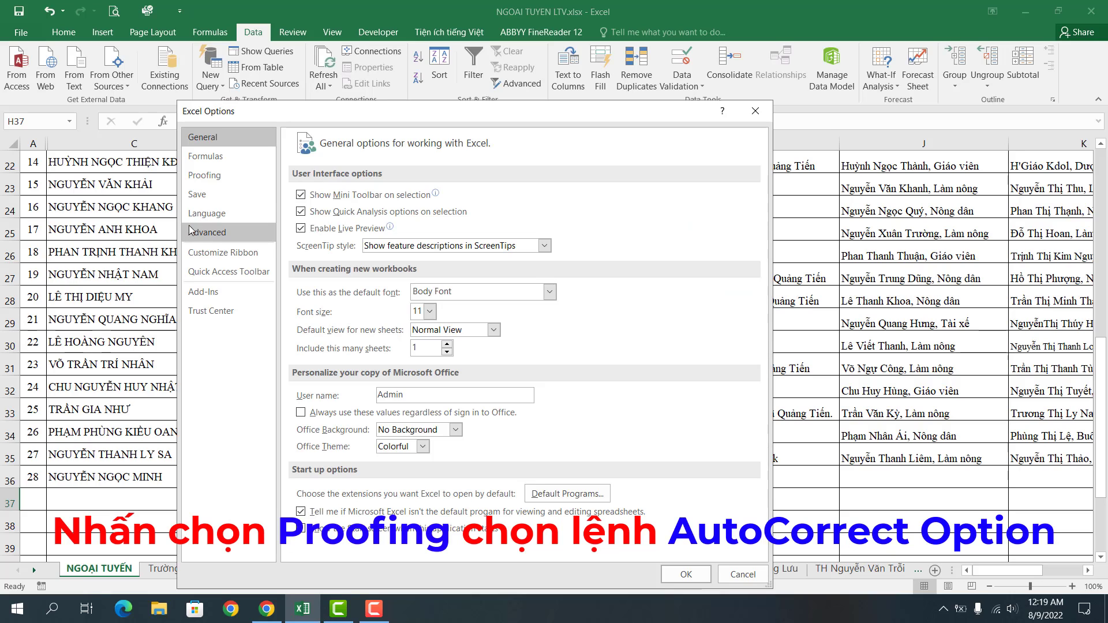
click(222, 179)
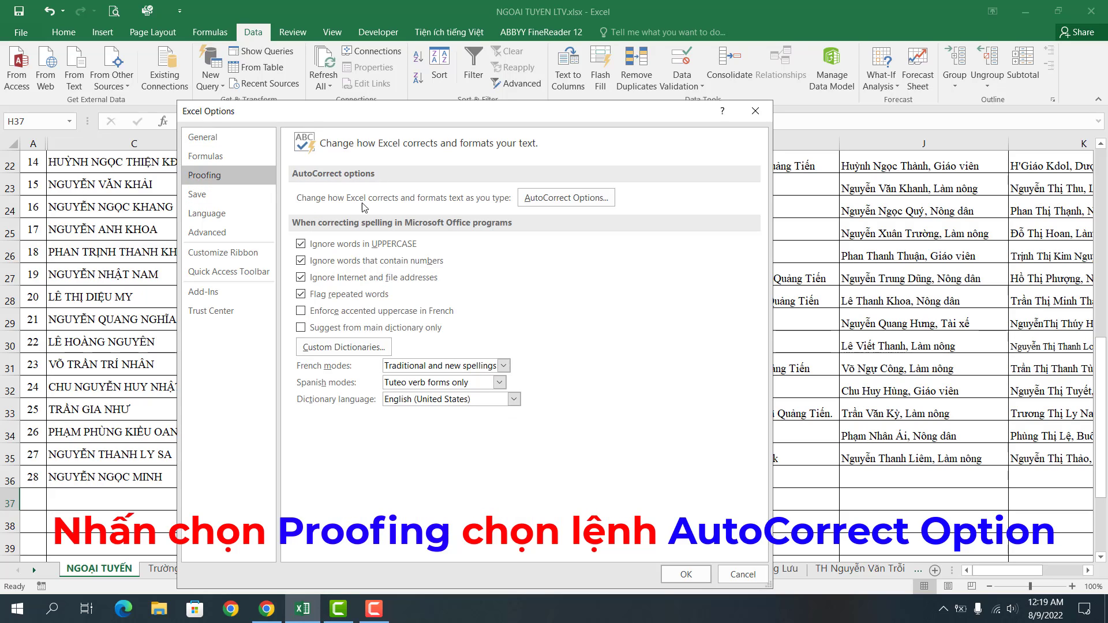
- Add an AutoCorrect entry replacing 'll' with 'Trường Tiểu học Lê Lợi'
click(587, 211)
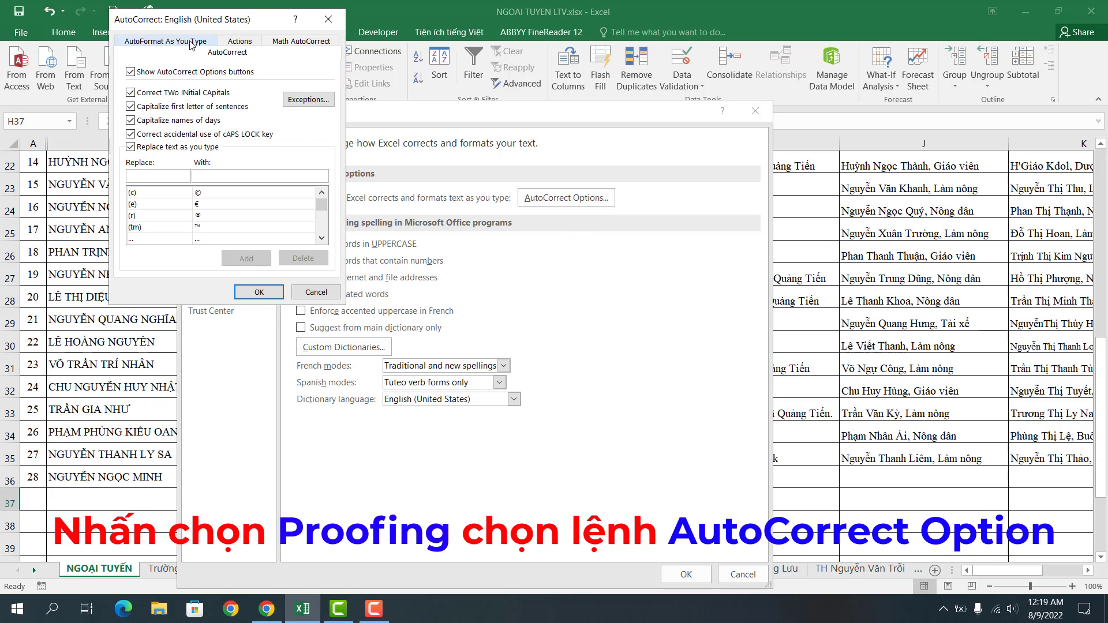
drag(156, 22, 389, 122)
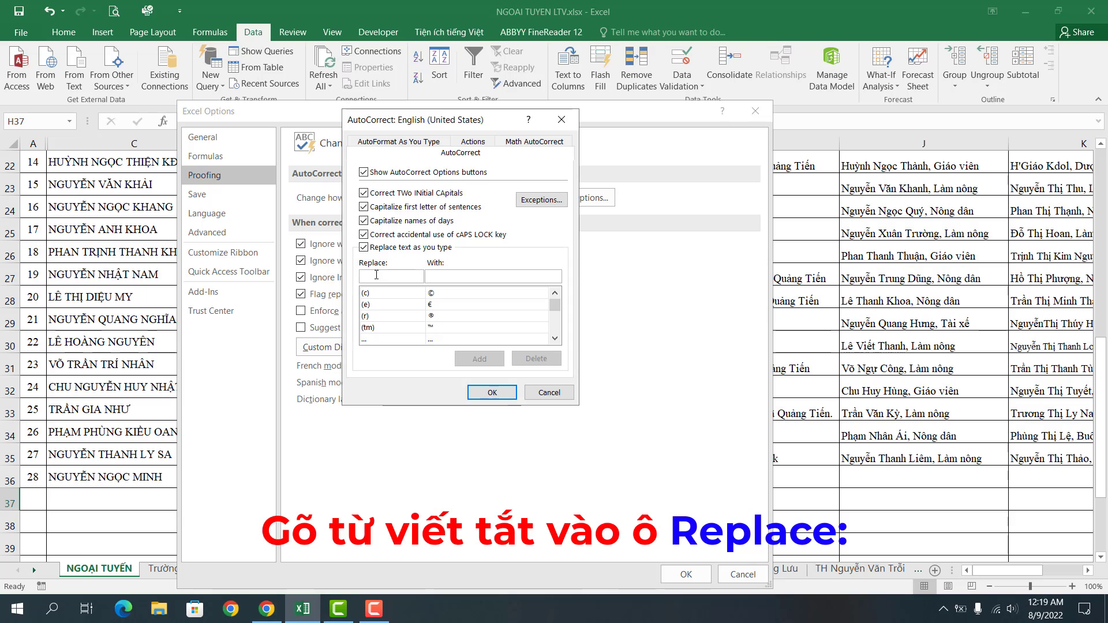
text(ll)
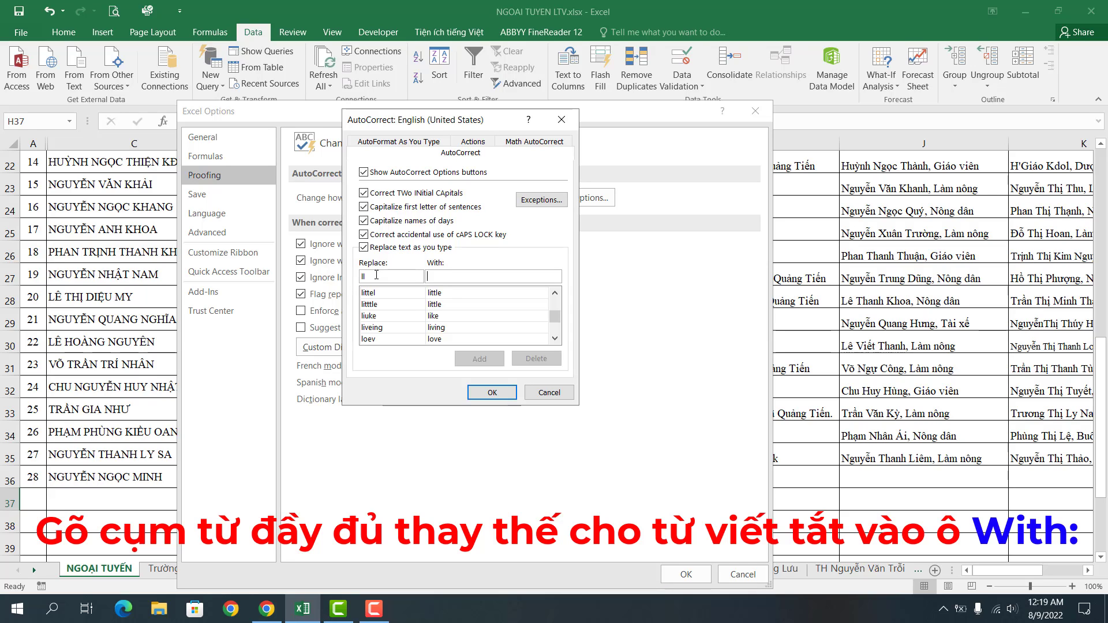
text(Trường)
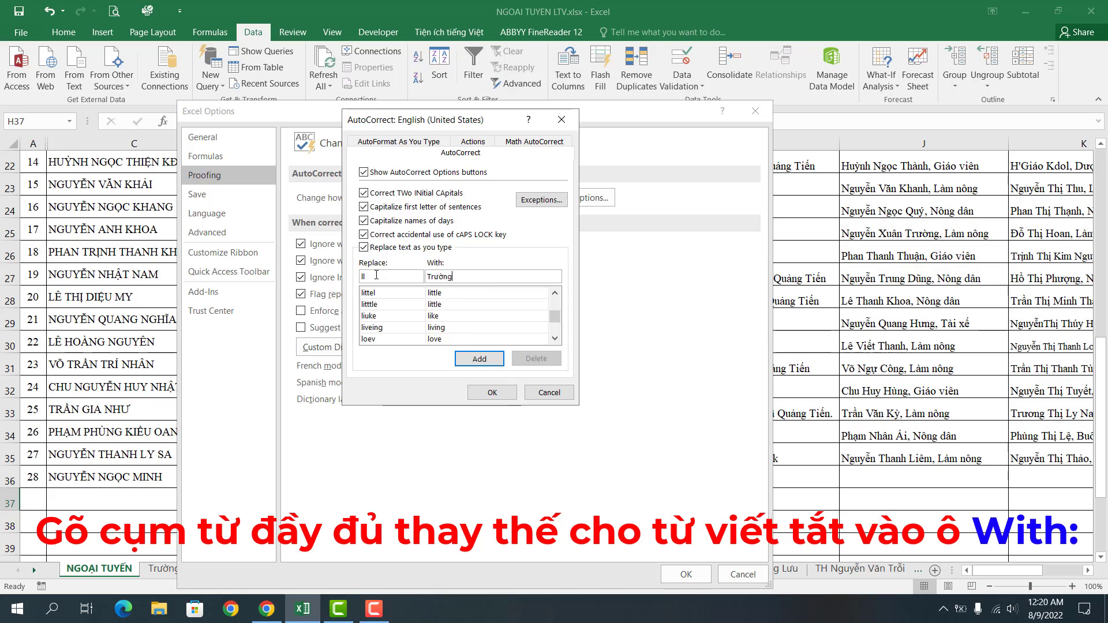
text( Tiểu )
text(học Lê)
text( Lợi)
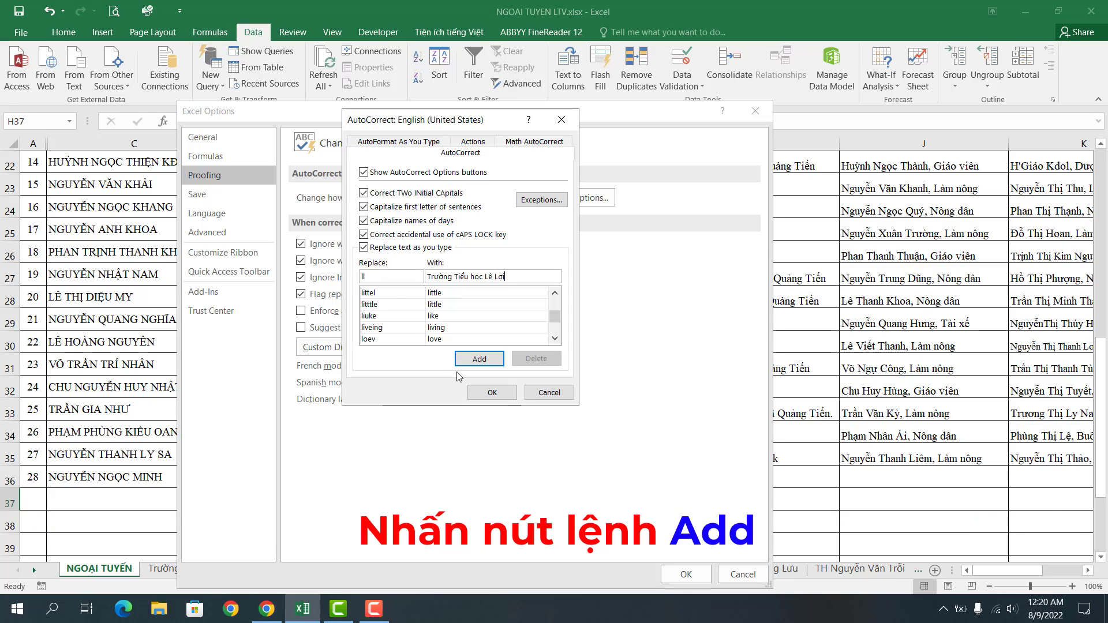
click(478, 370)
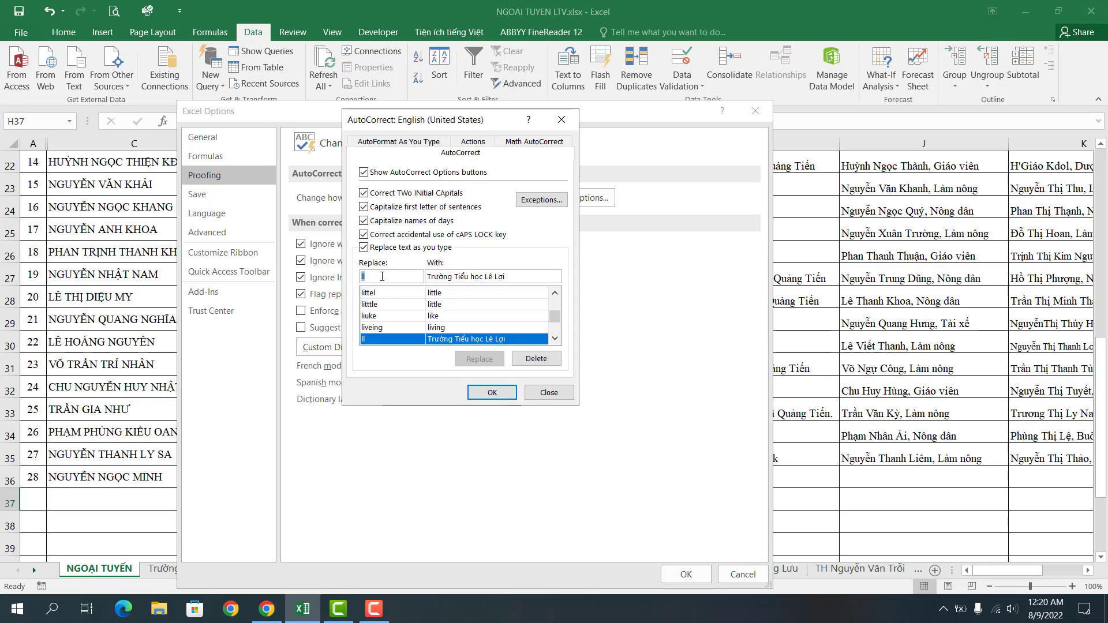
- Add an AutoCorrect entry replacing 'mk' with 'Trường Tiểu học Nguyễn Thị Minh Khai'
key(BackSpace)
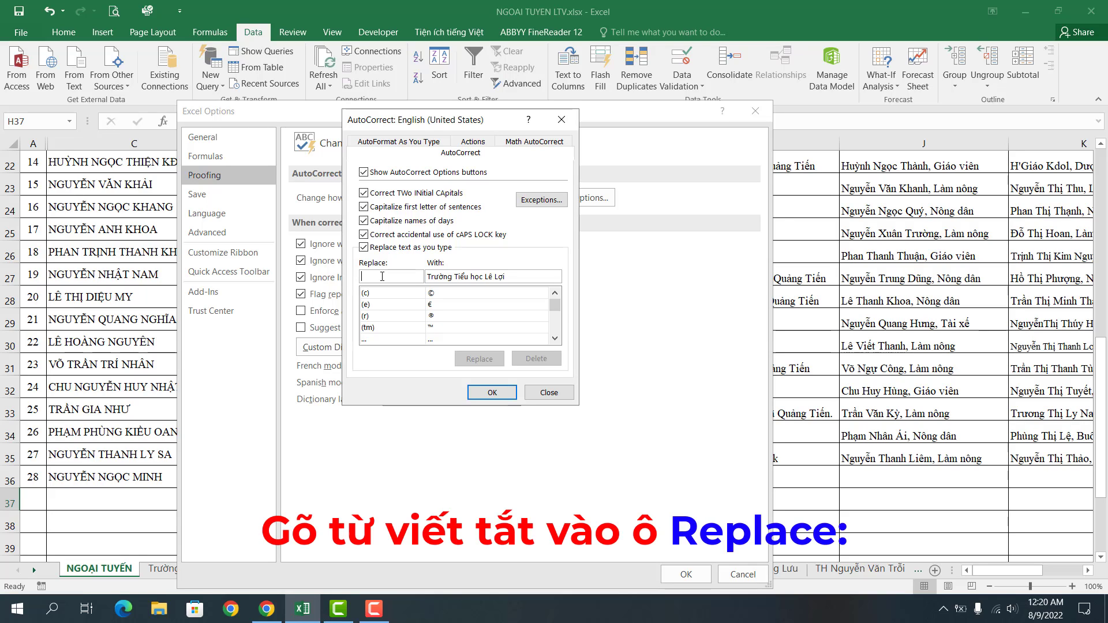
text(mk)
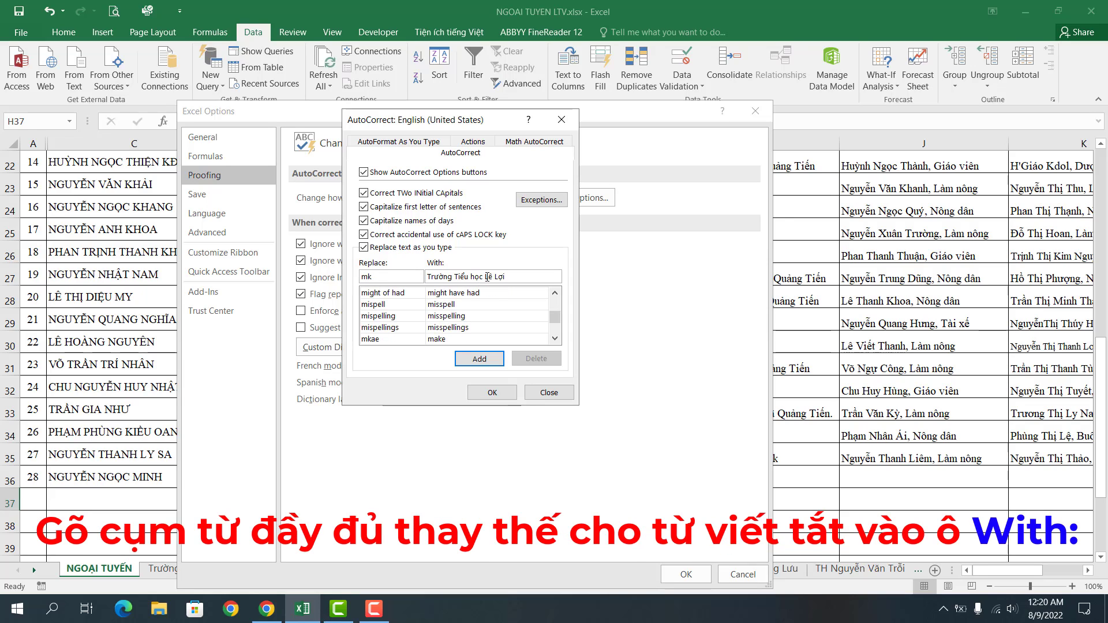
drag(485, 276, 519, 277)
text(Nguyễn Thị )
text(Minh Khai)
click(471, 361)
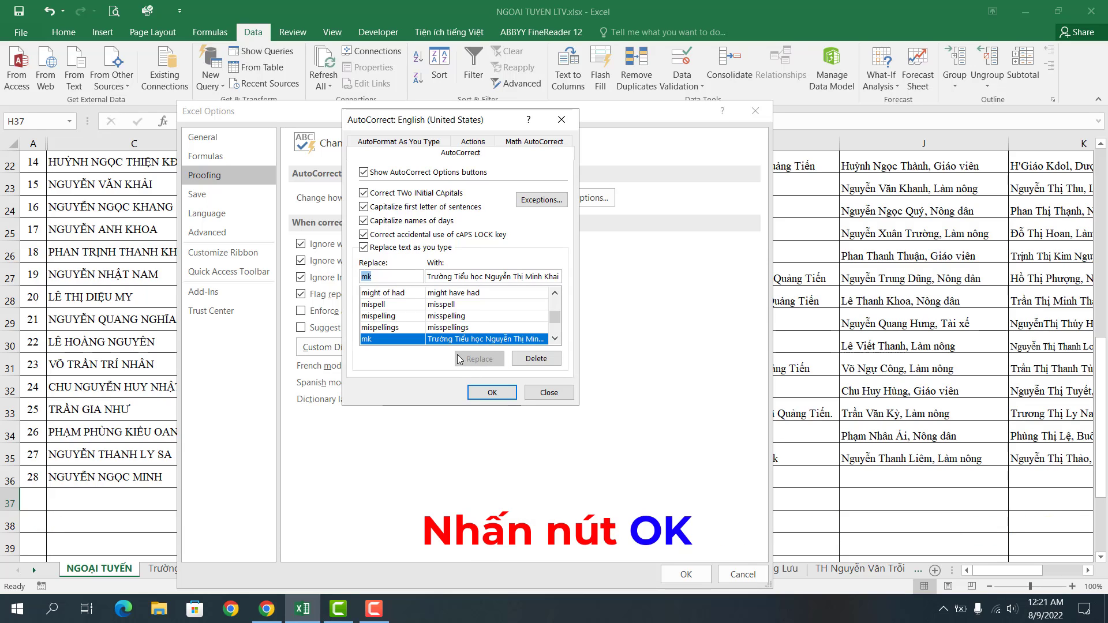
- Confirm the AutoCorrect and Excel Options dialogs to return to the worksheet
click(478, 397)
click(479, 397)
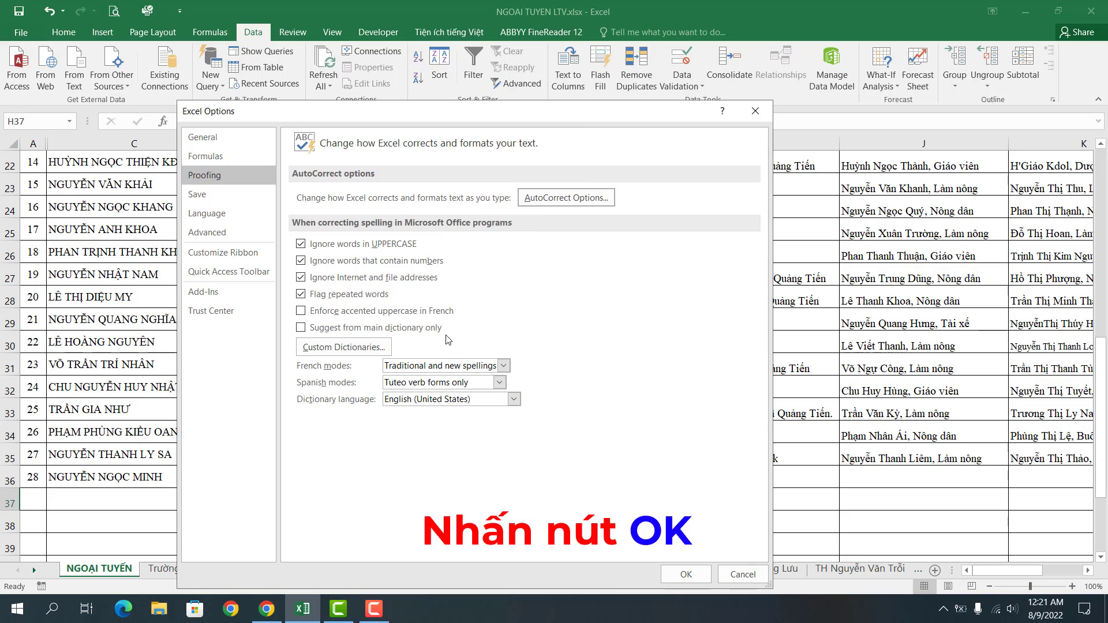
click(662, 579)
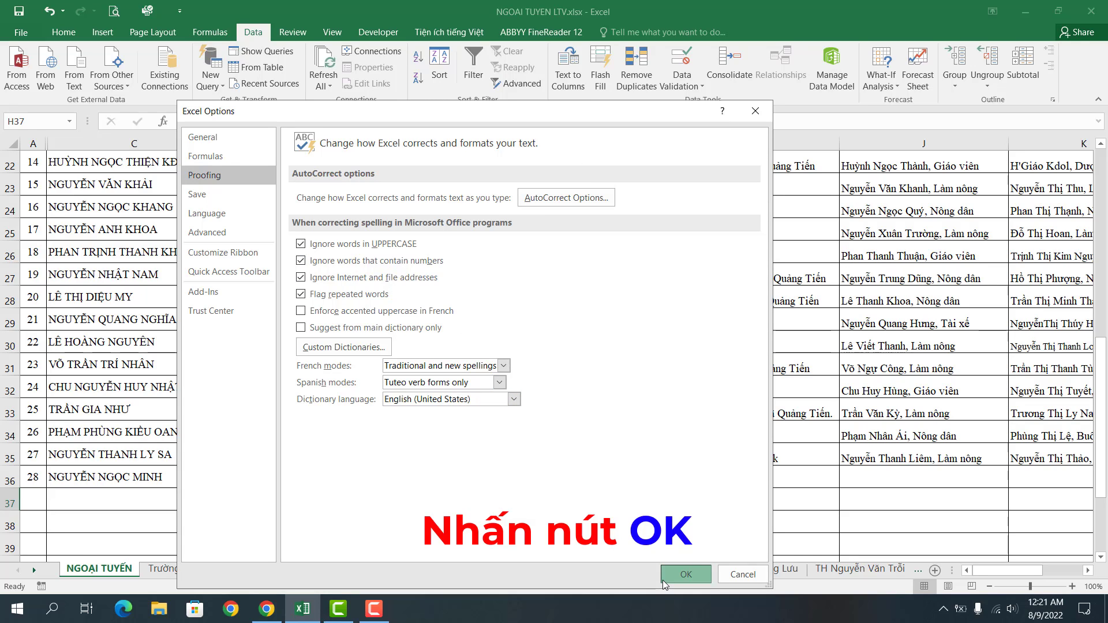
click(662, 580)
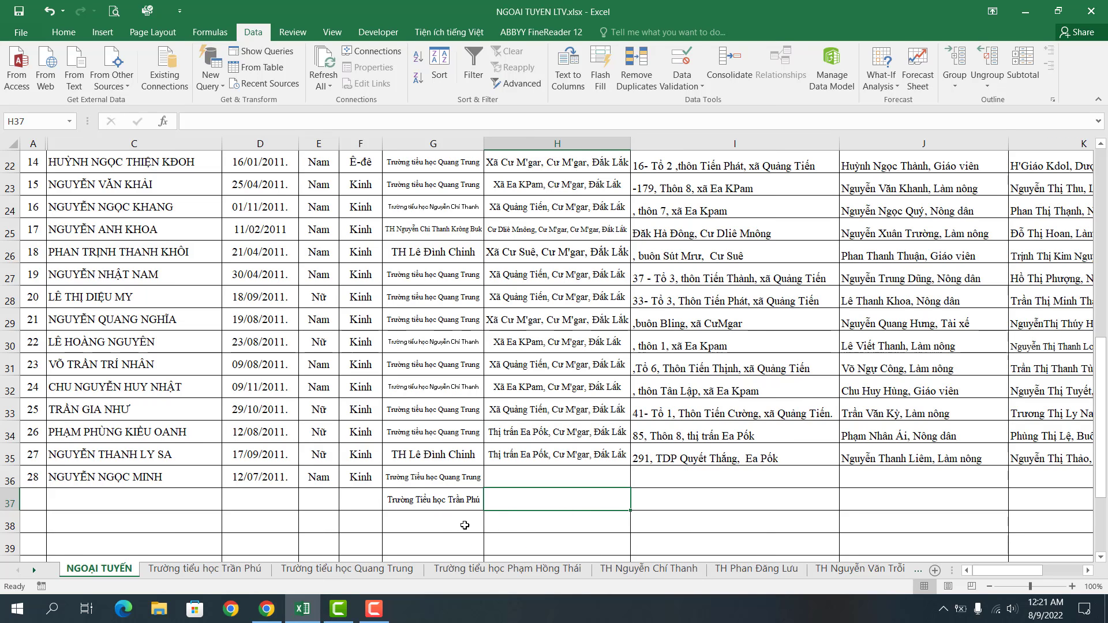
- Type ll in G38 and mk in G39, expanding to Trường Tiểu học Lê Lợi and Nguyễn Thị Minh Khai
click(447, 520)
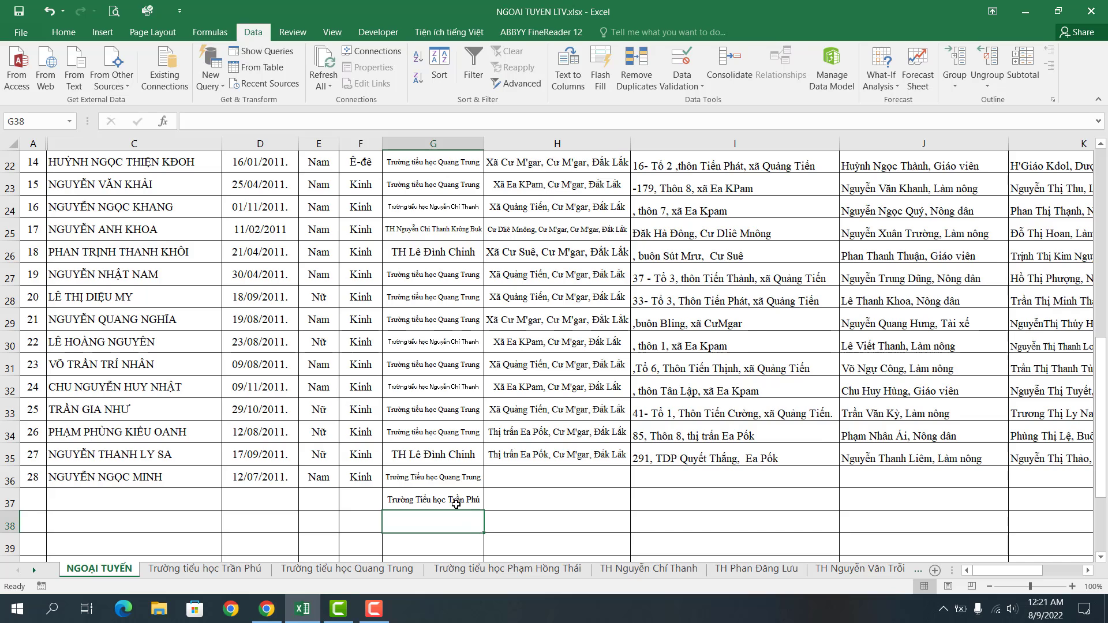
scroll(456, 504, down, 1)
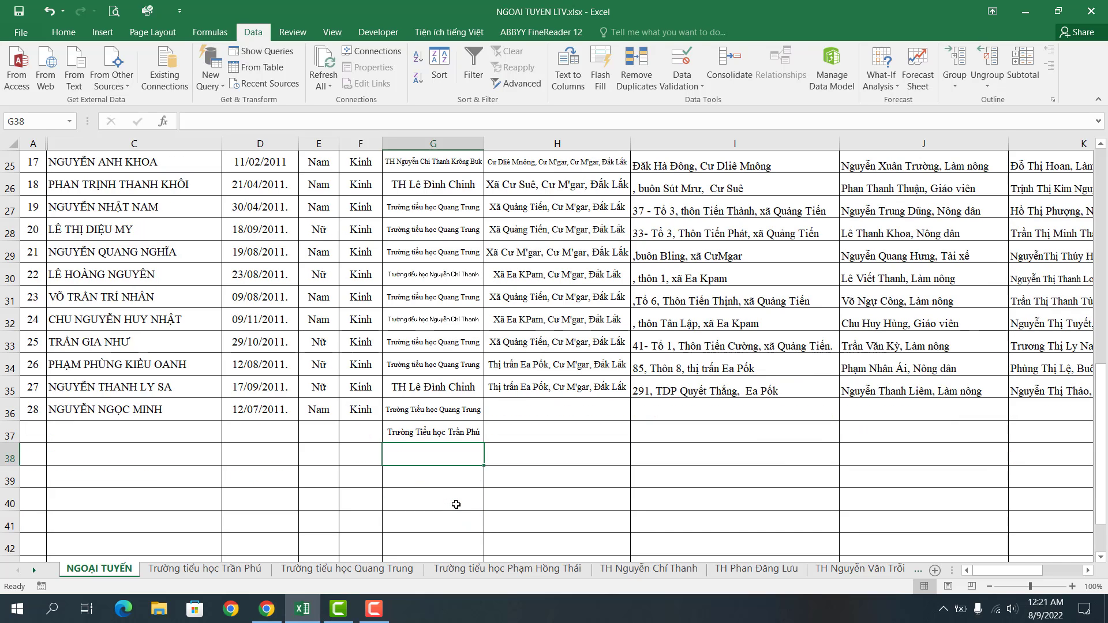
text(ll)
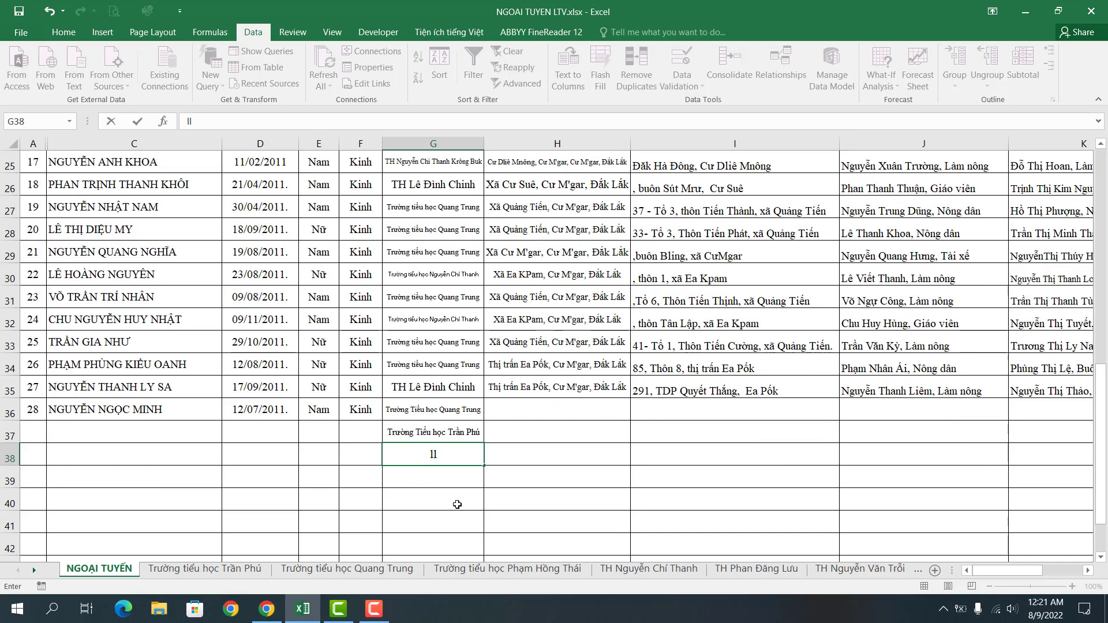
key(Tab)
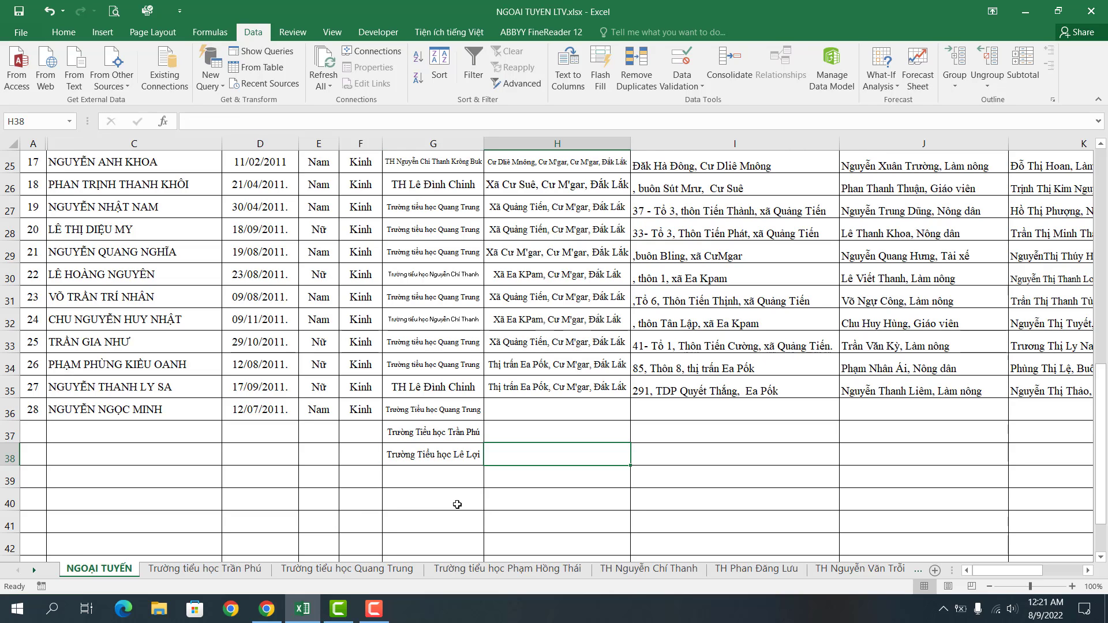
click(432, 488)
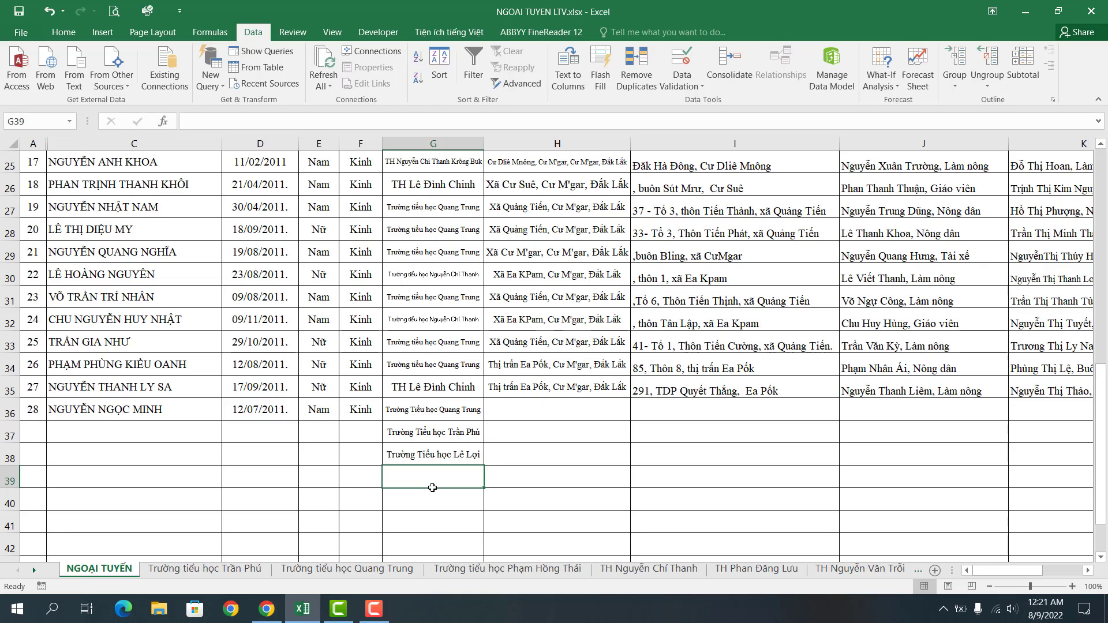
text(m)
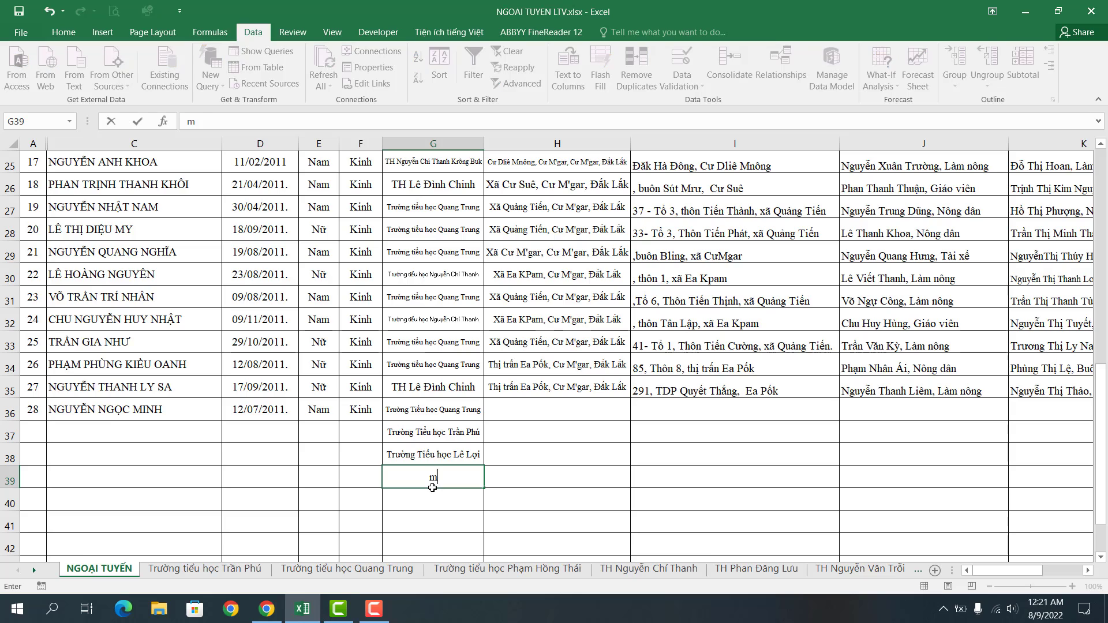
text(k)
key(Tab)
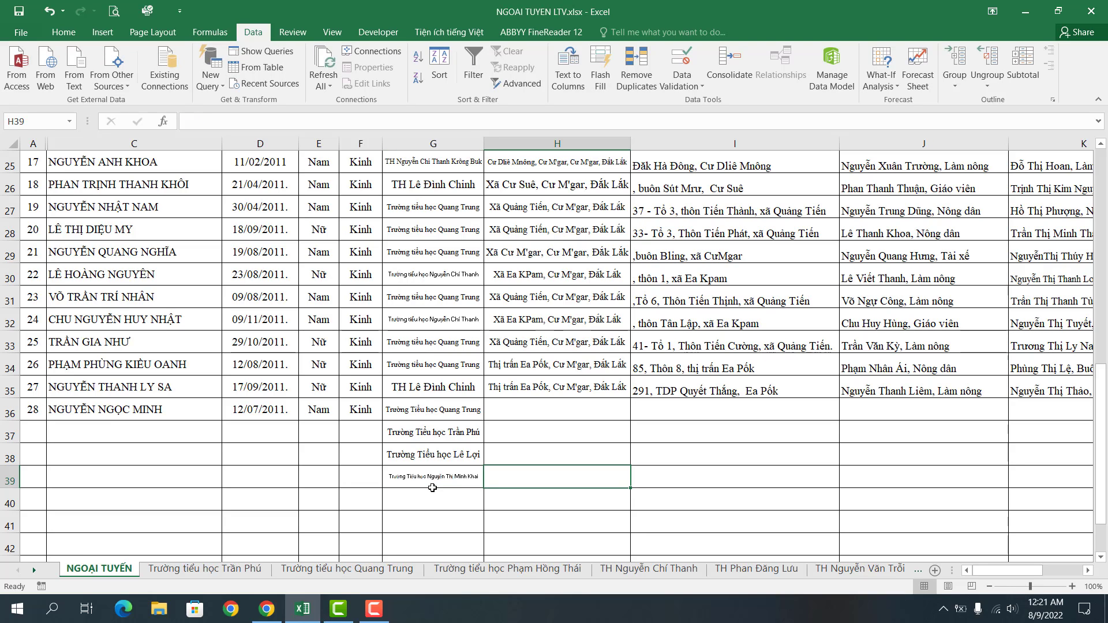